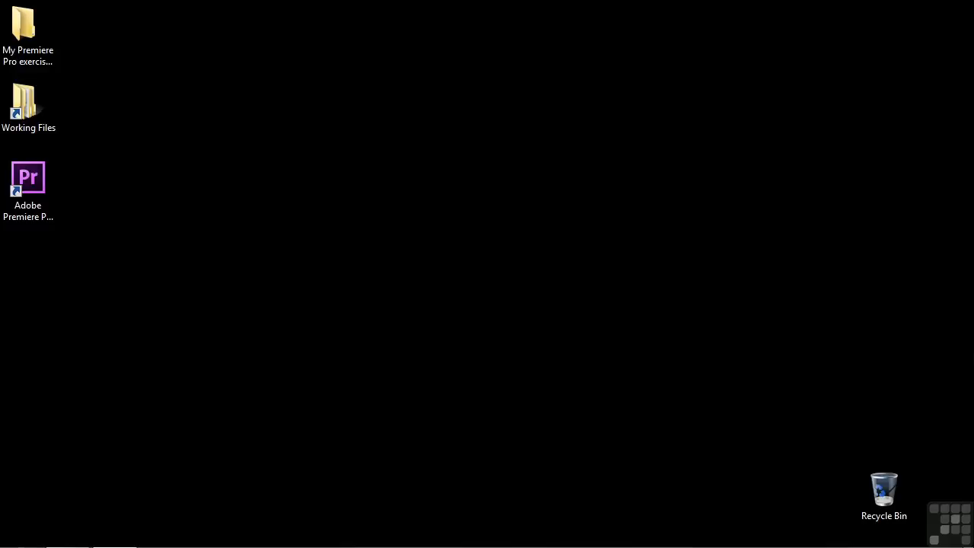
- Open the project 1502-explaining track matte key.prproj from the projects folder in Working Files
double_click(18, 111)
double_click(380, 297)
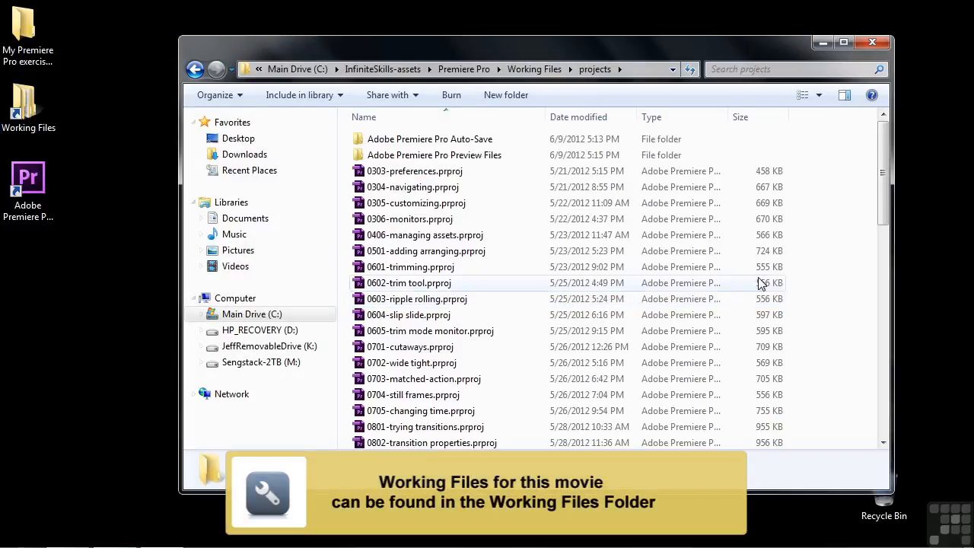
scroll(796, 204, down, 12)
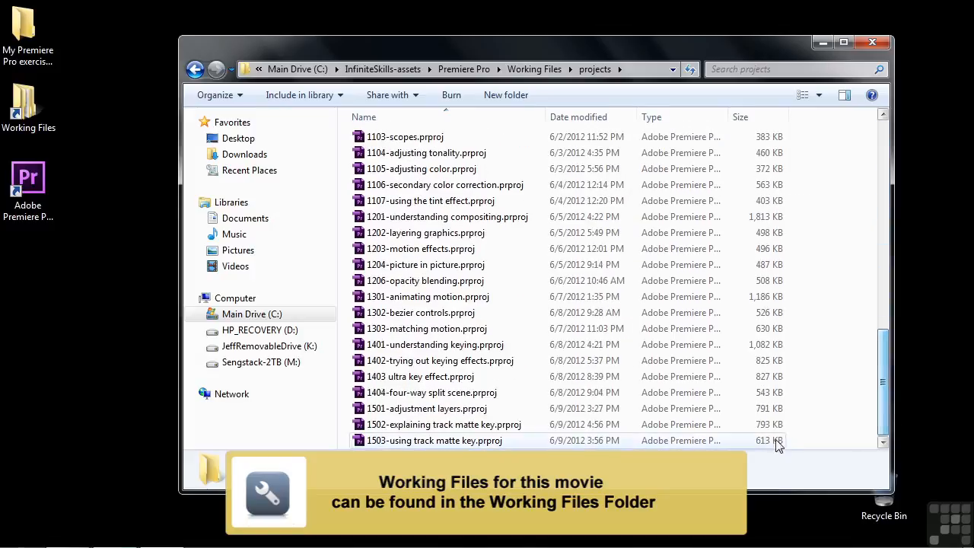
double_click(442, 426)
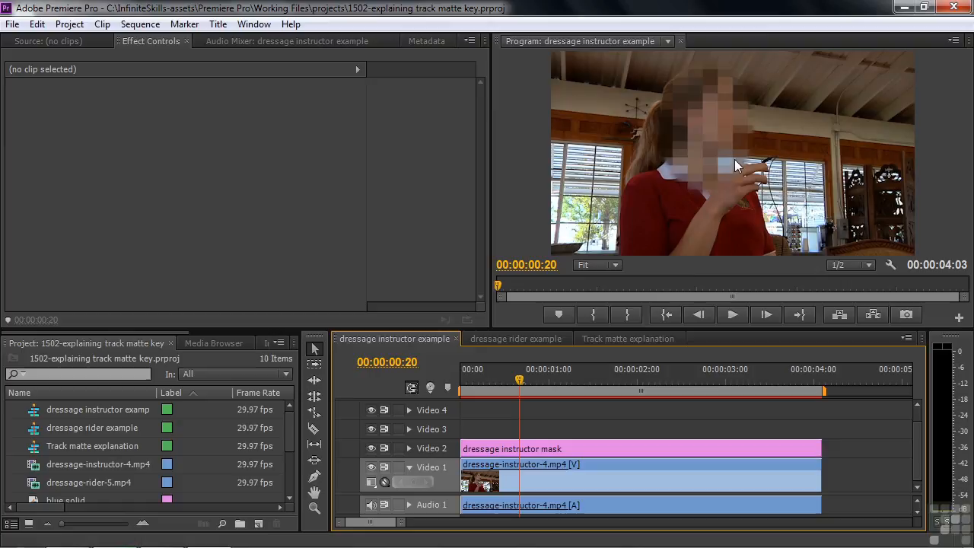
- Apply the Mosaic video effect to the dressage-instructor-4.mp4 clip on Video 1 of the dressage instructor example sequence
click(549, 339)
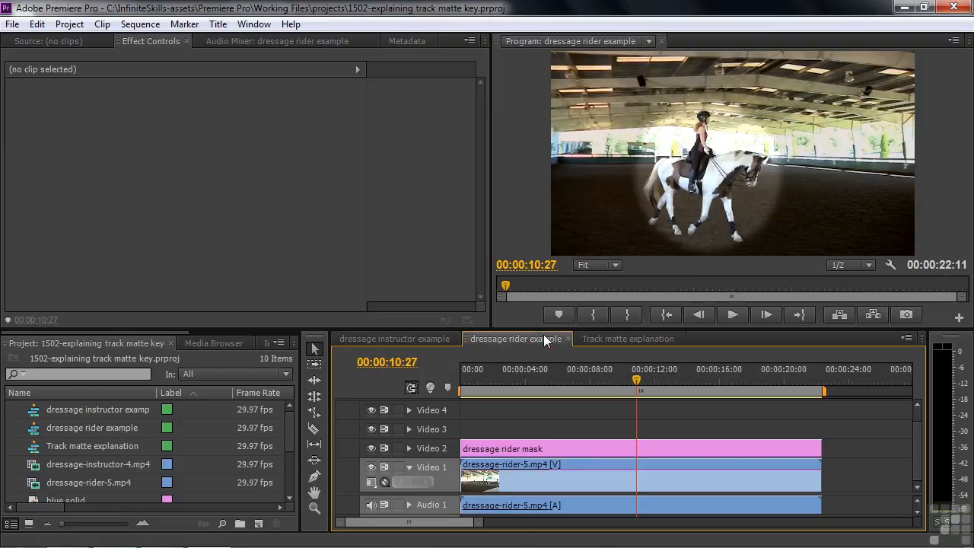
click(426, 337)
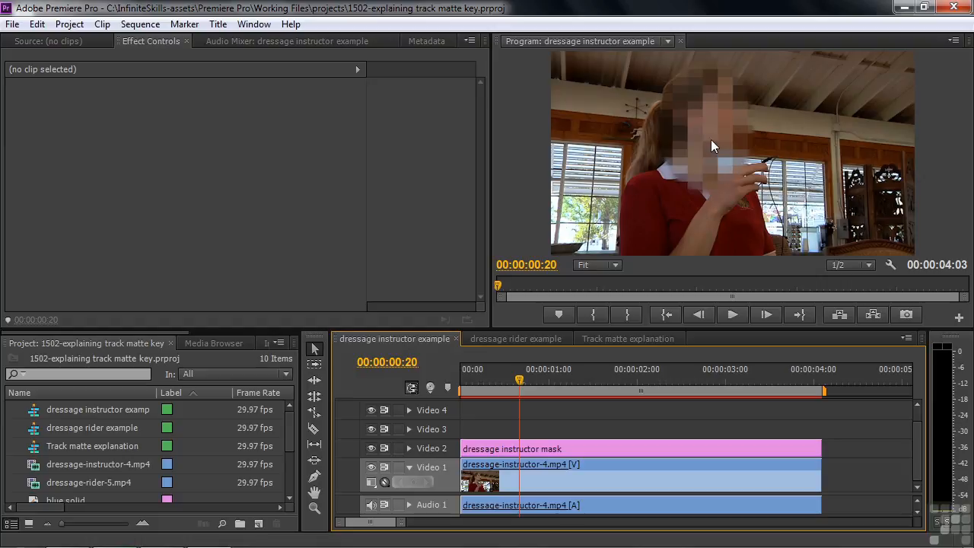
click(511, 478)
drag(177, 331, 288, 332)
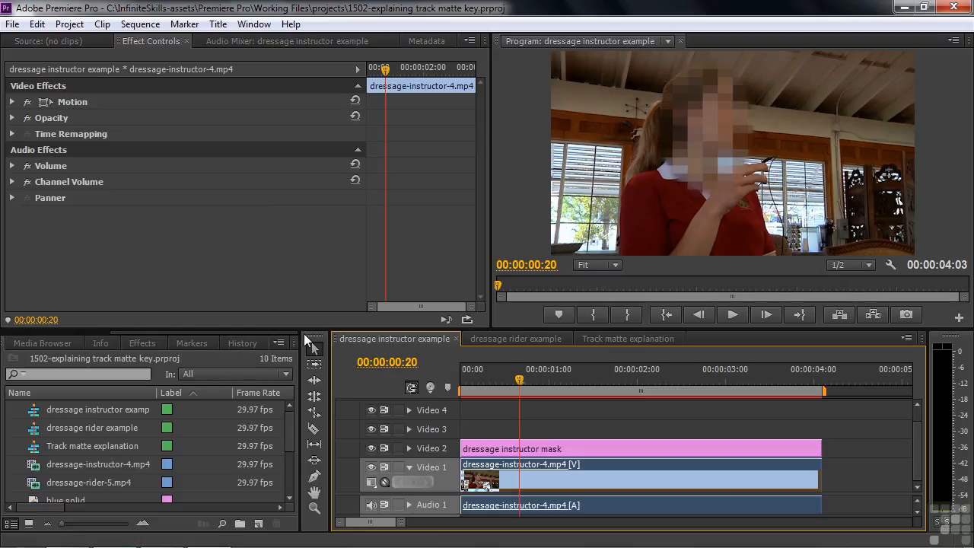
click(151, 342)
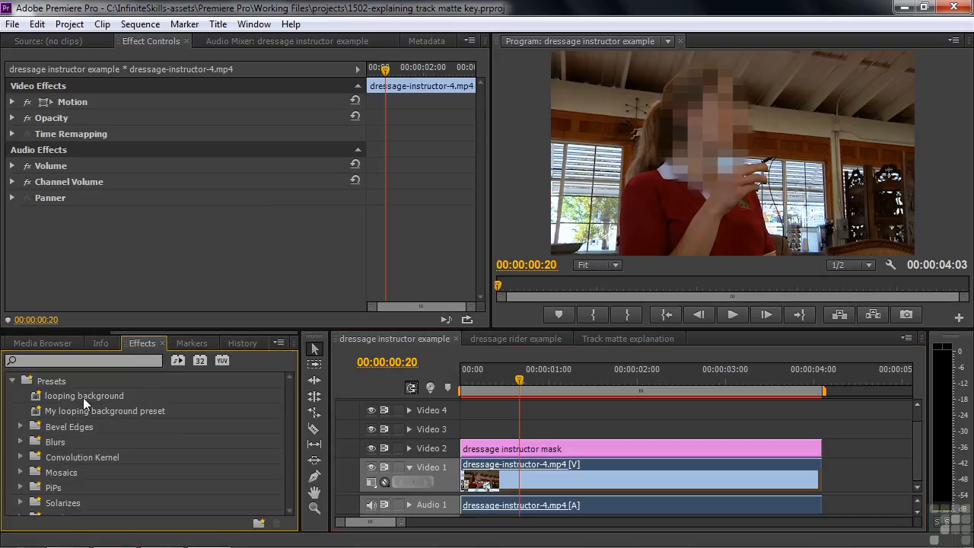
click(56, 362)
text(mos)
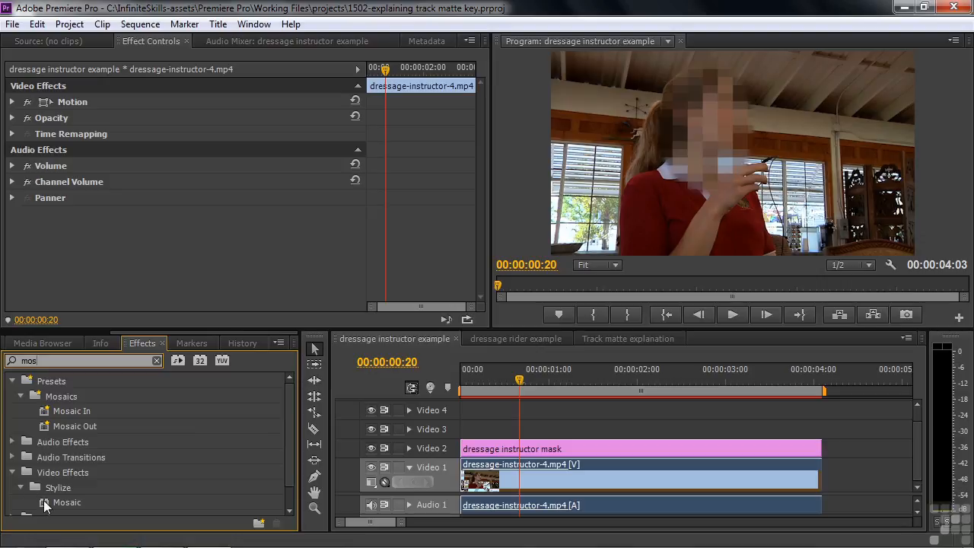
drag(43, 500, 517, 482)
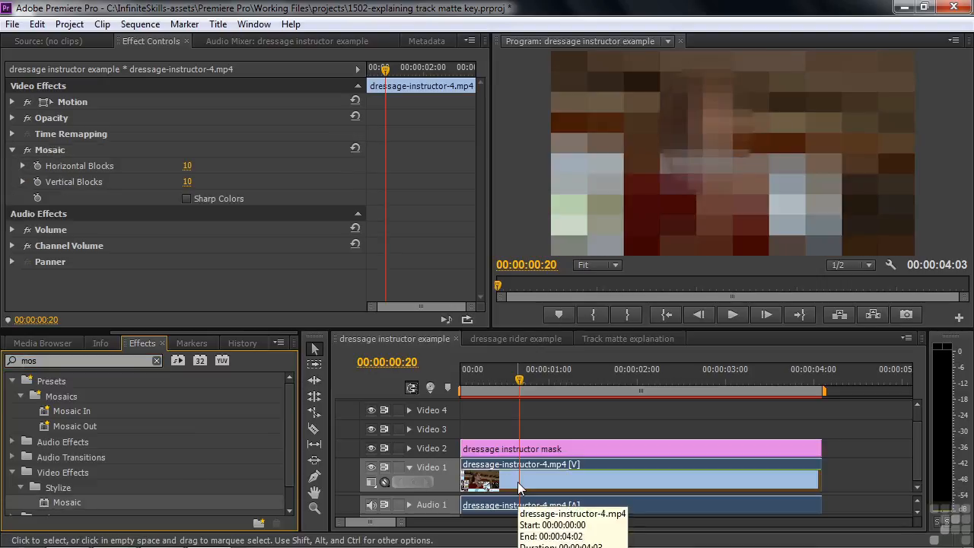
- Turn off the Gaussian Blur and Mosaic effects on the dressage instructor mask clip
click(580, 444)
click(27, 260)
click(27, 277)
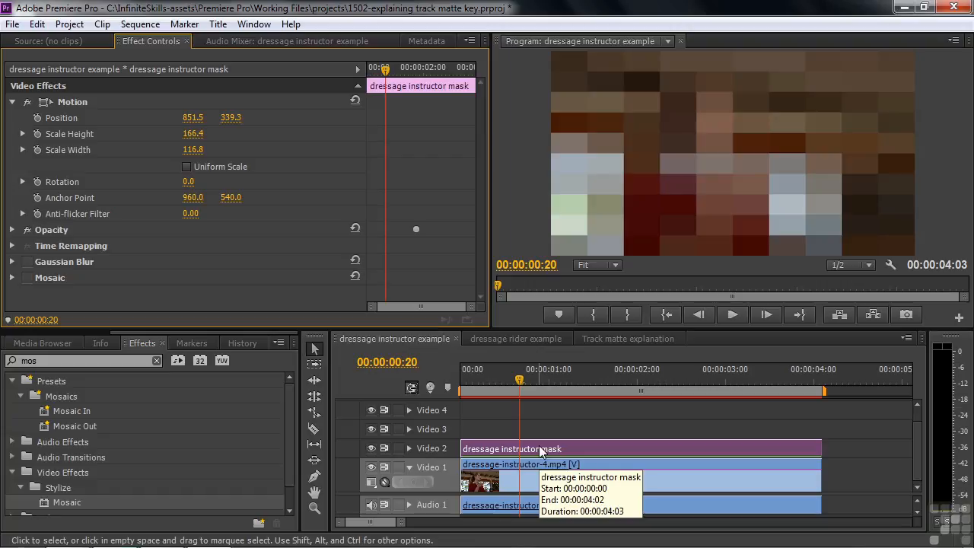
- Play the dressage rider example sequence from about 8 seconds to review the moving spotlight mask
click(511, 337)
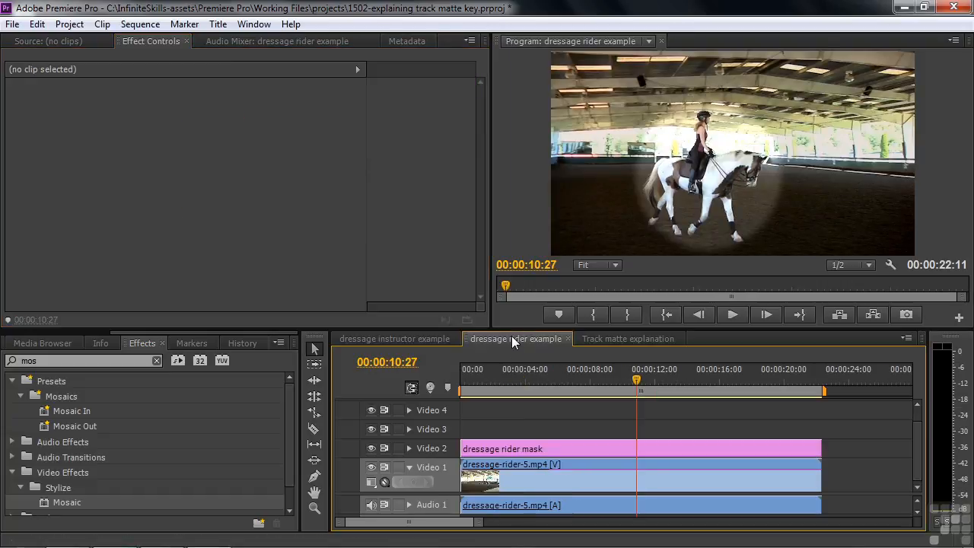
drag(614, 373, 589, 390)
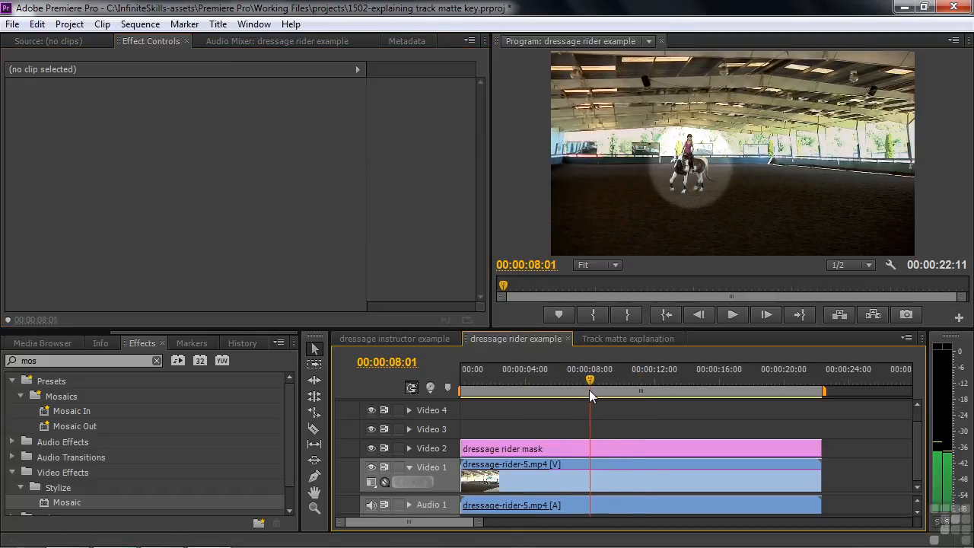
key(space)
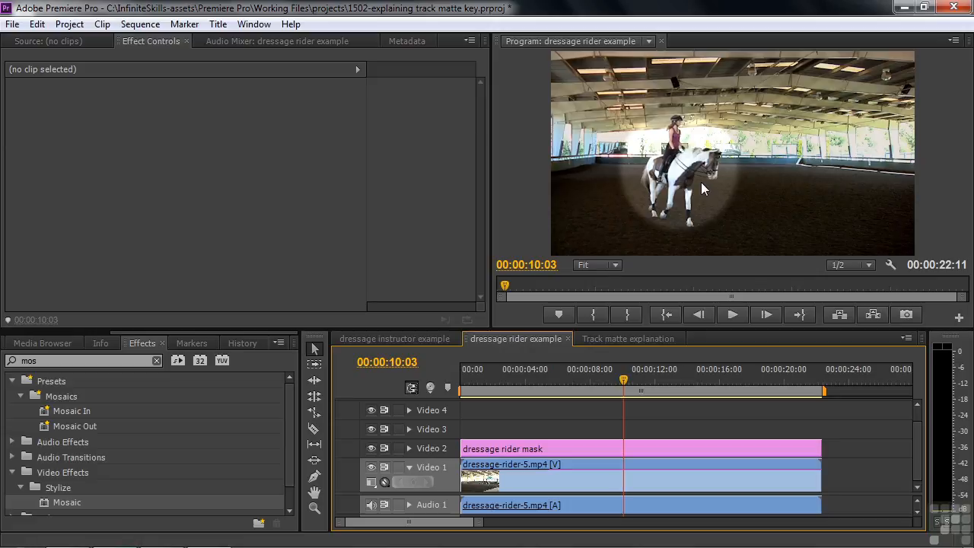
- Open the dressage rider mask title, disable the circle's shadow and enable its radial gradient fill
double_click(605, 445)
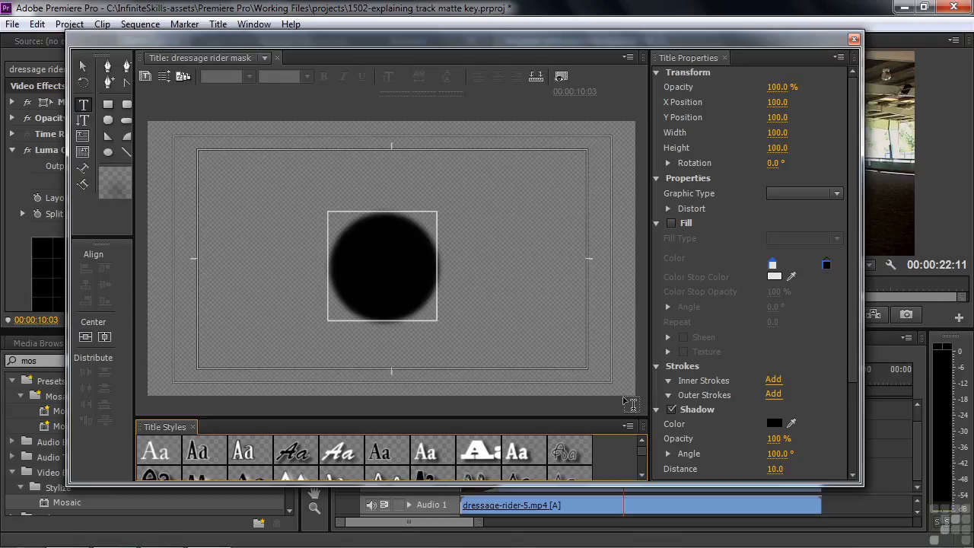
click(671, 409)
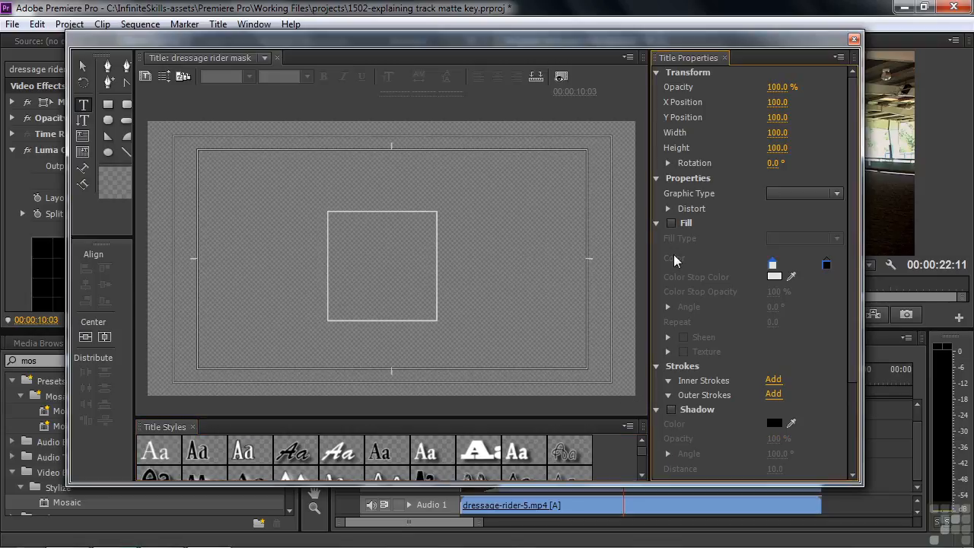
click(671, 223)
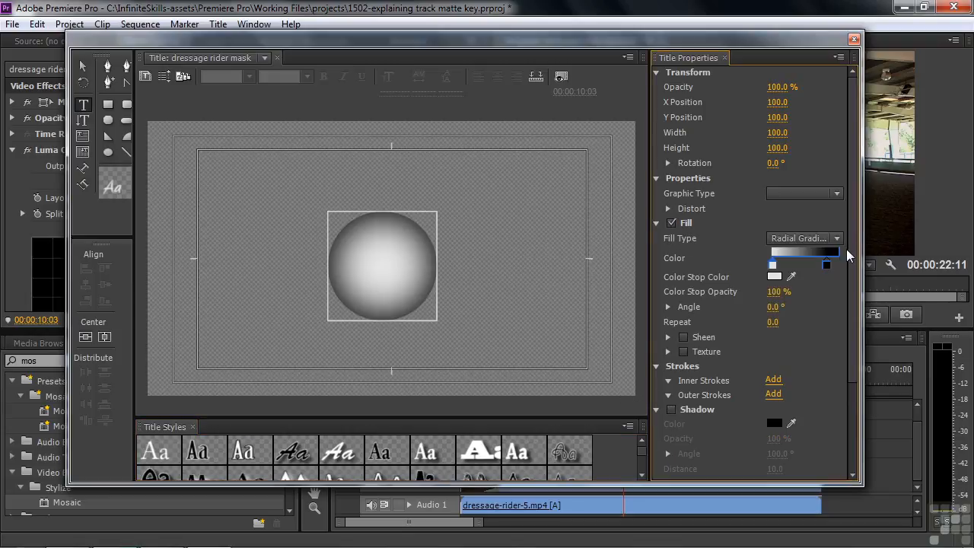
- Set the gradient's black color stop to 47% opacity, move that stop inward and close the title
click(827, 265)
drag(776, 293, 736, 293)
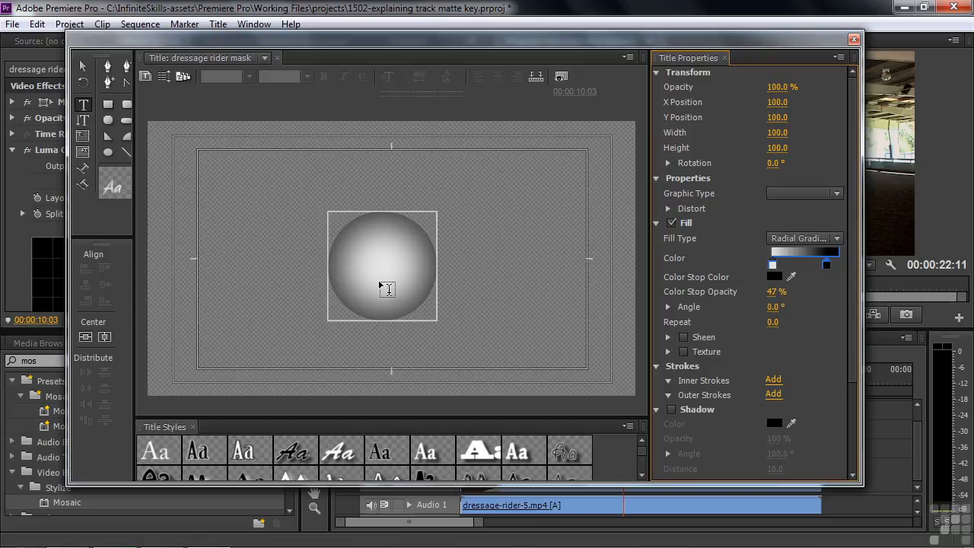
drag(826, 264, 814, 268)
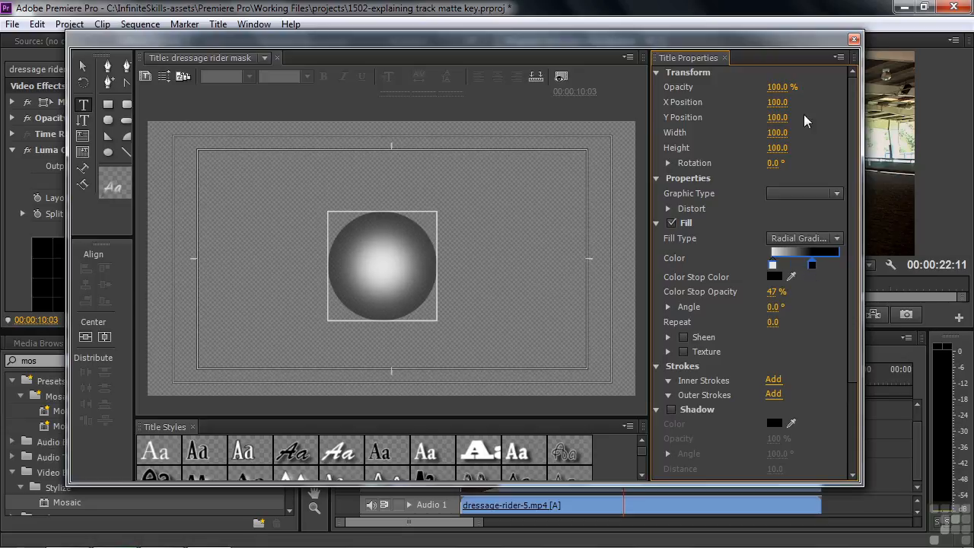
click(854, 39)
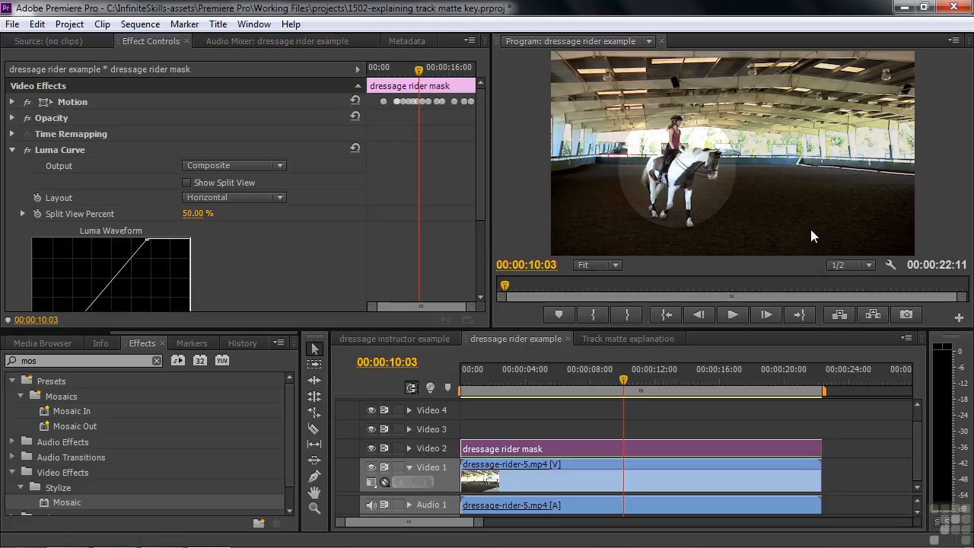
- Place the red solid at the start of Video 1 in the Track matte explanation sequence and fit the timeline to it
click(609, 338)
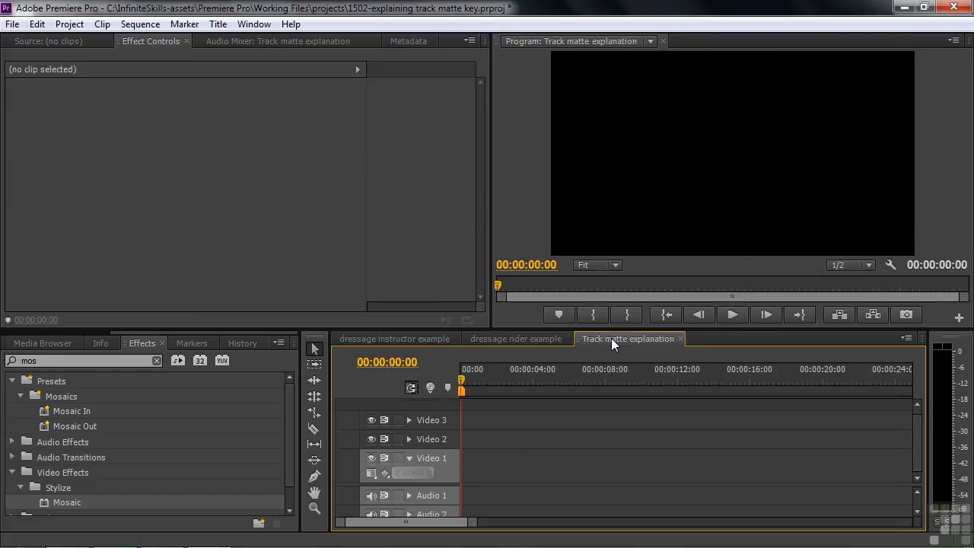
drag(228, 332, 64, 330)
click(56, 342)
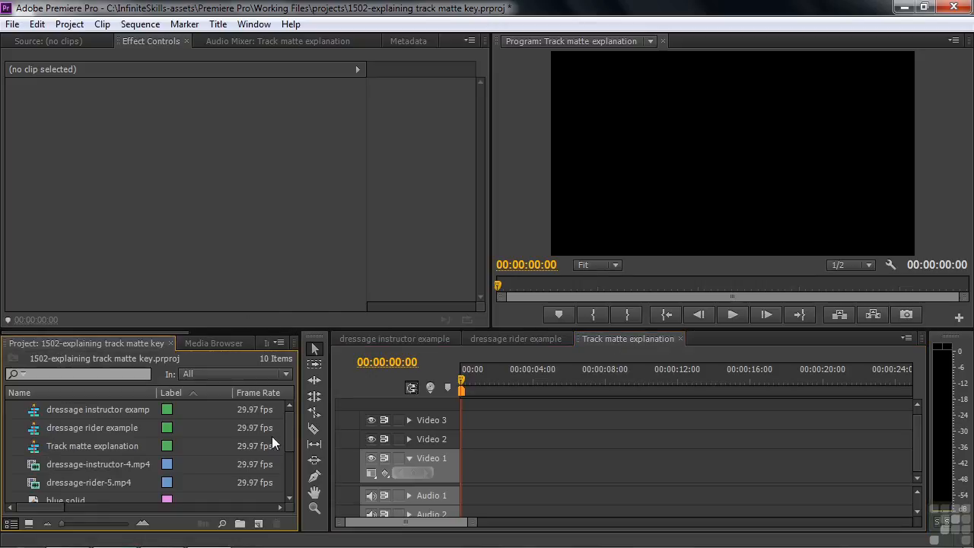
drag(289, 422, 290, 465)
drag(36, 484, 449, 473)
key(backslash)
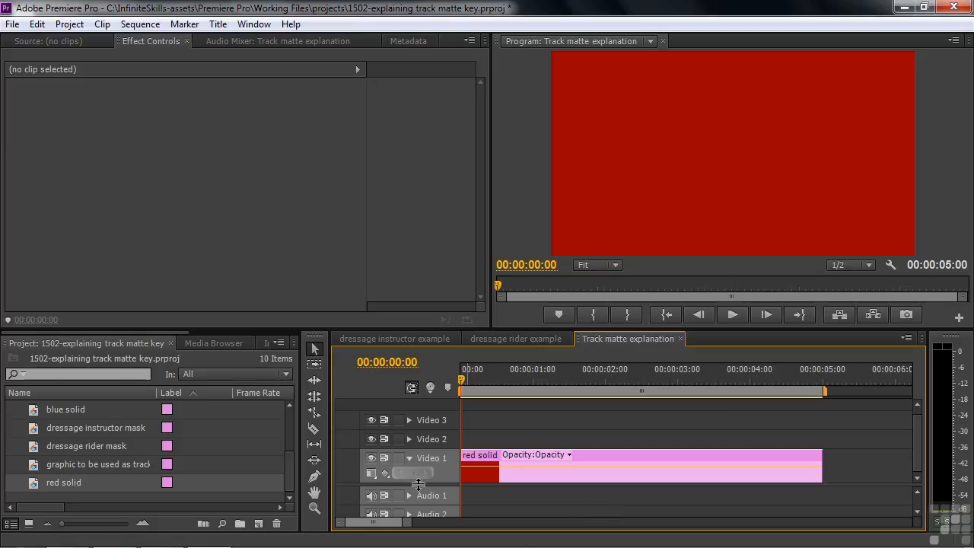
- Stack the blue solid on Video 2 and the graphic to be used as track matte on Video 3, above the red solid
scroll(503, 491, up, 1)
drag(460, 382, 459, 439)
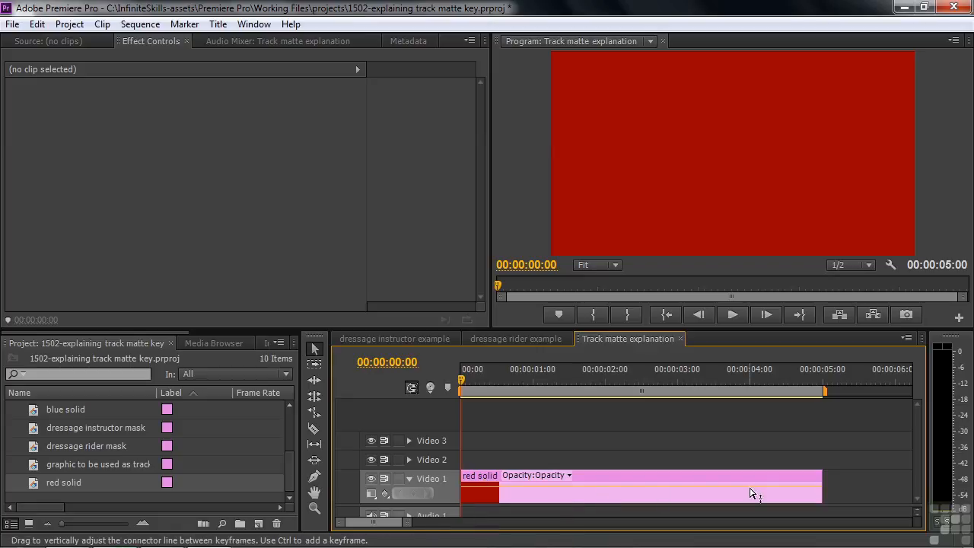
drag(33, 409, 540, 456)
click(541, 457)
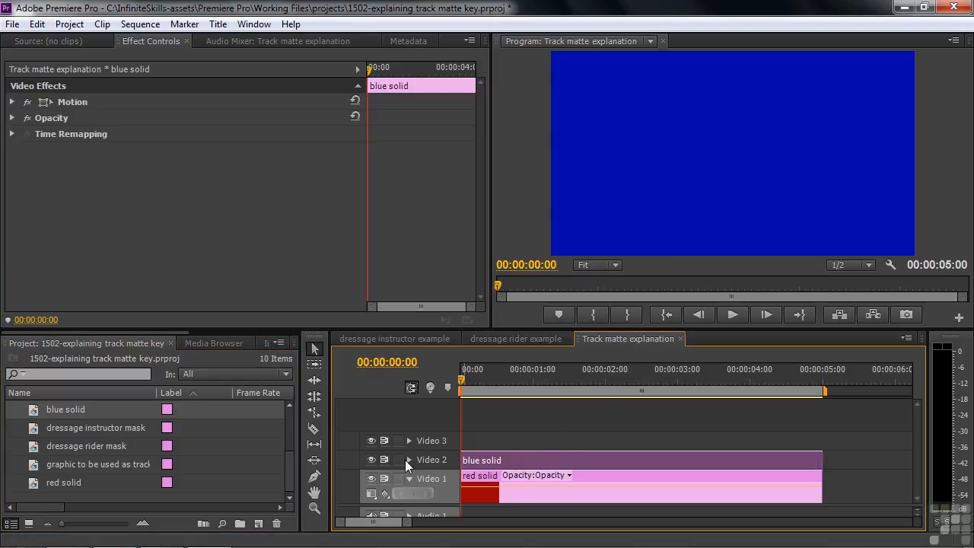
click(372, 461)
click(370, 461)
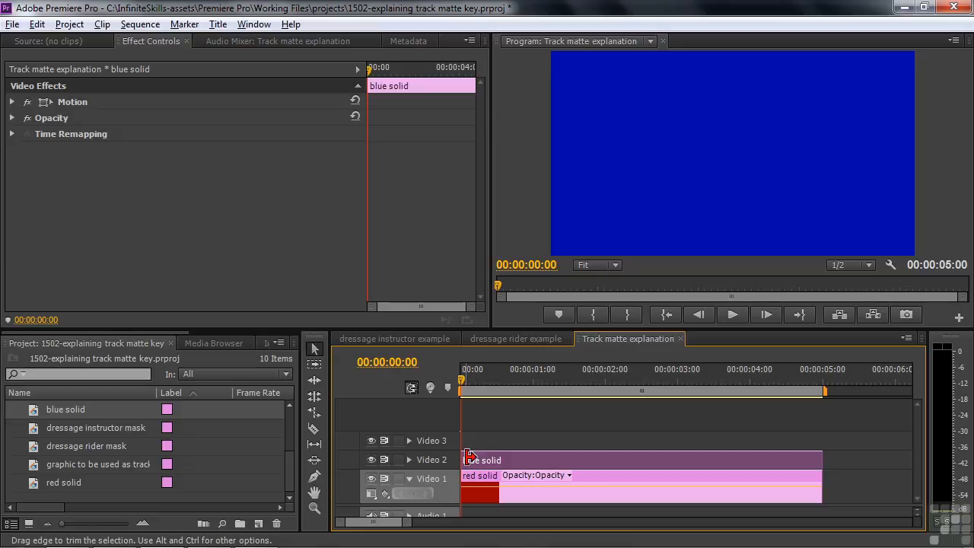
drag(34, 462, 550, 439)
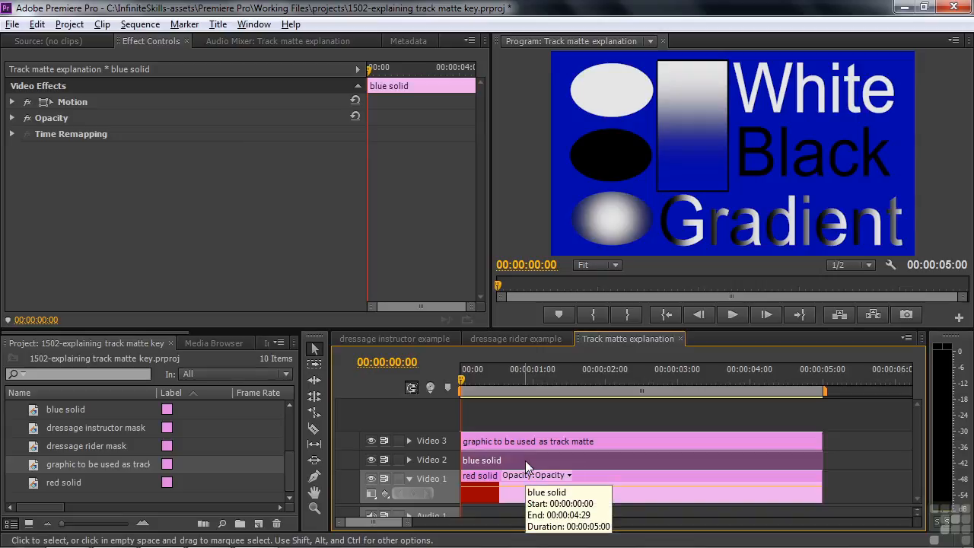
- Apply the Track Matte Key effect to the blue solid clip on Video 2
click(43, 356)
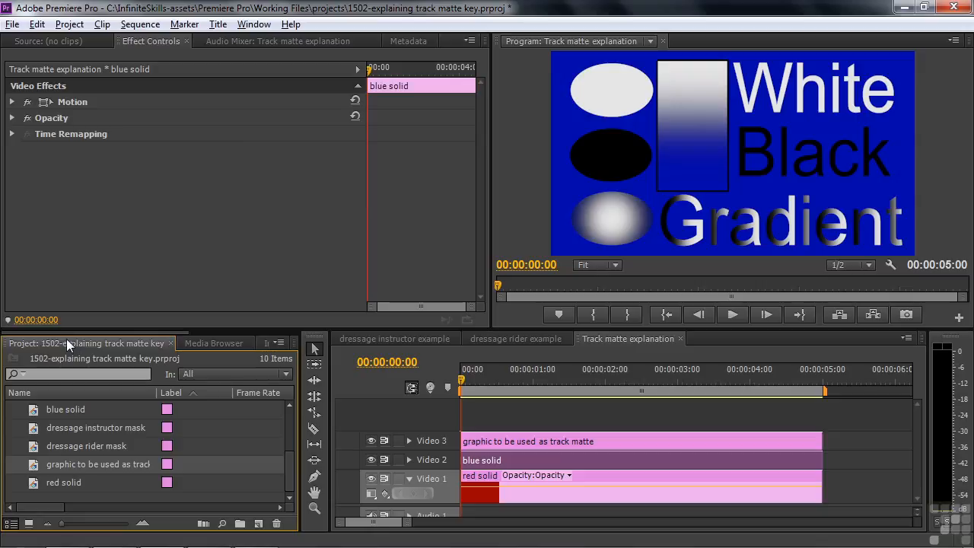
drag(57, 332, 183, 338)
click(152, 342)
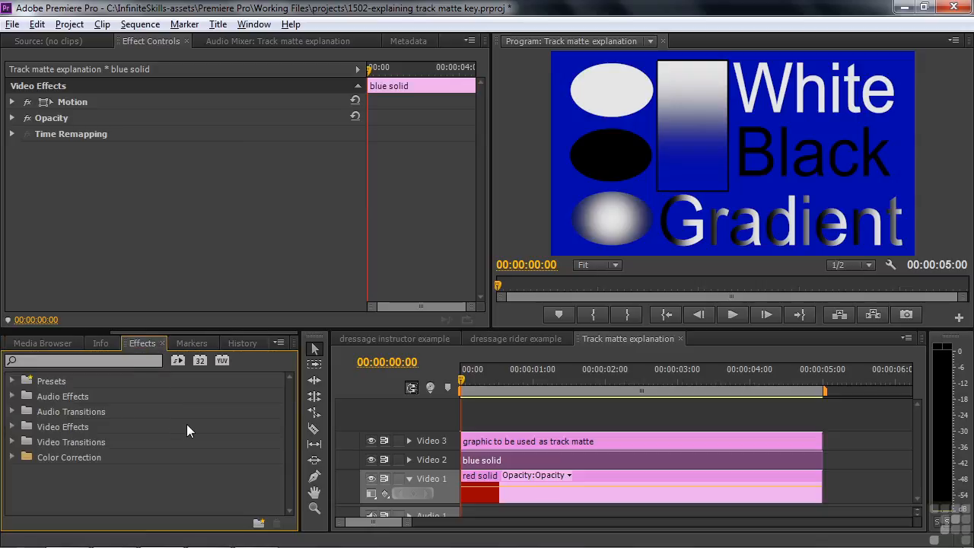
click(12, 427)
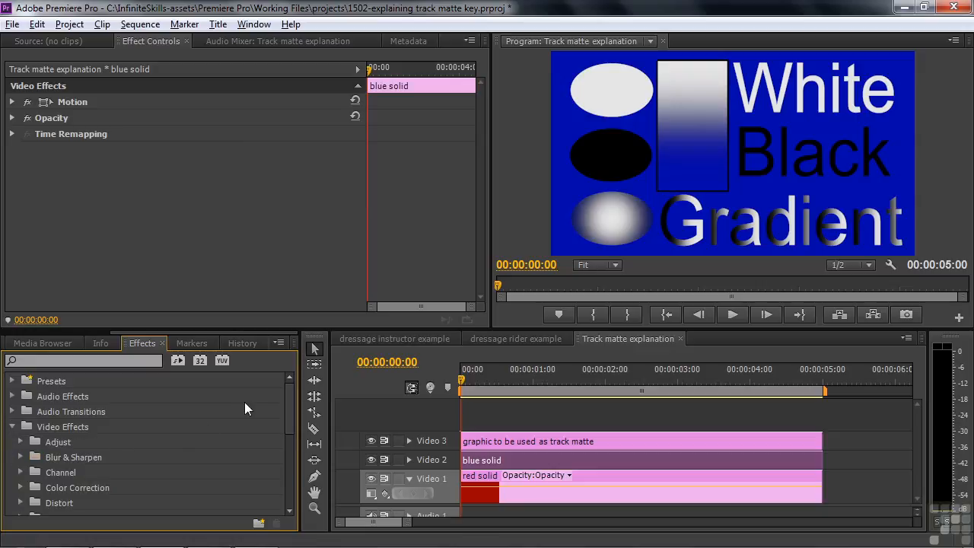
drag(286, 402, 290, 498)
click(22, 456)
click(9, 509)
drag(285, 464, 289, 503)
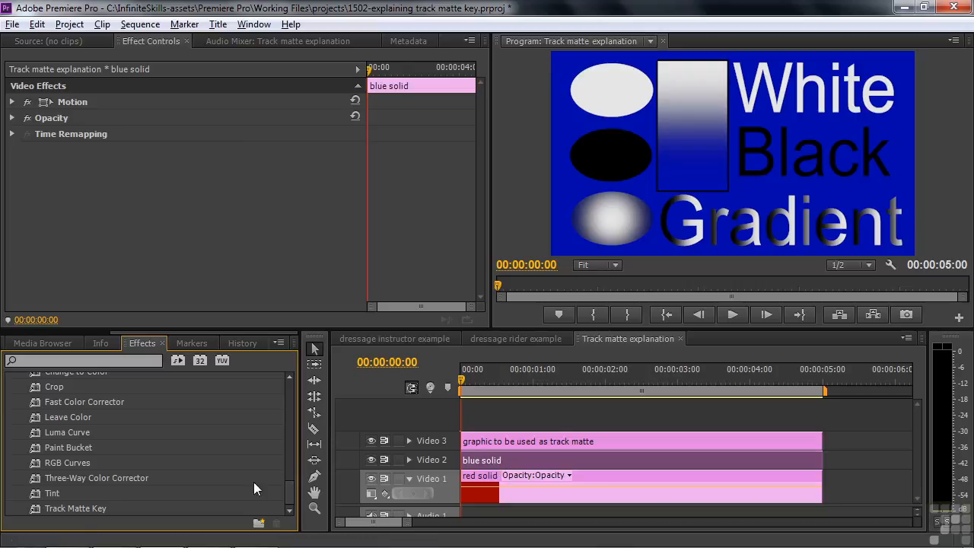
double_click(36, 509)
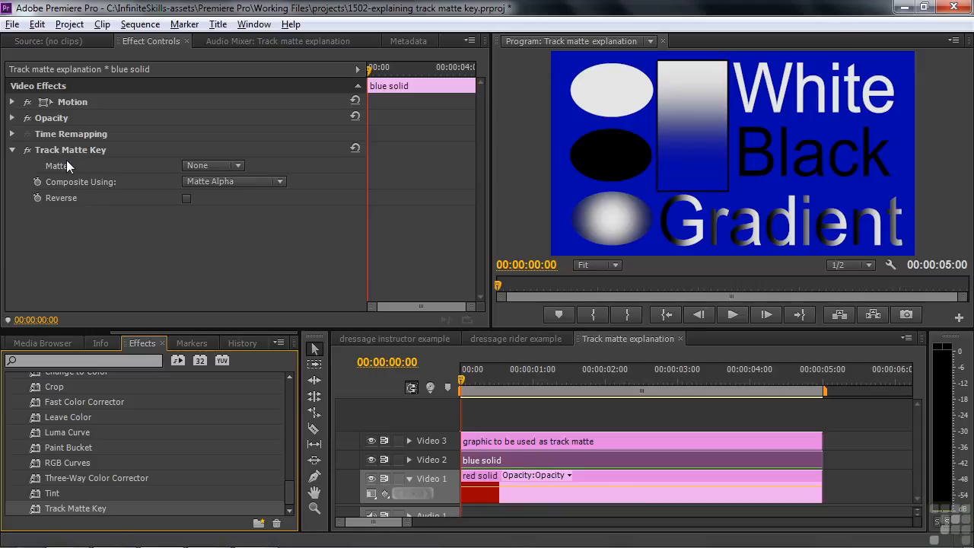
- Check the available matte tracks for the blue solid and move the track matte graphic from Video 3 up to Video 4
click(235, 168)
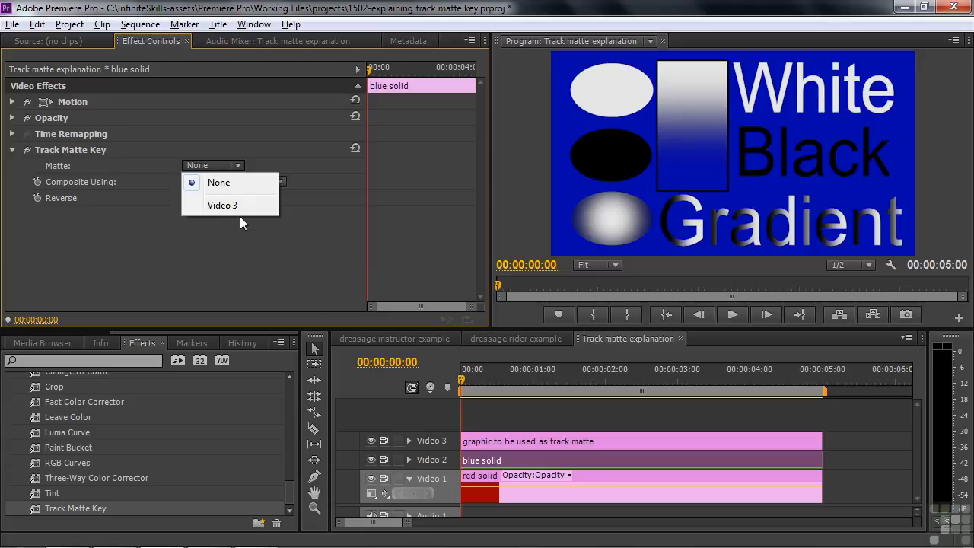
click(249, 247)
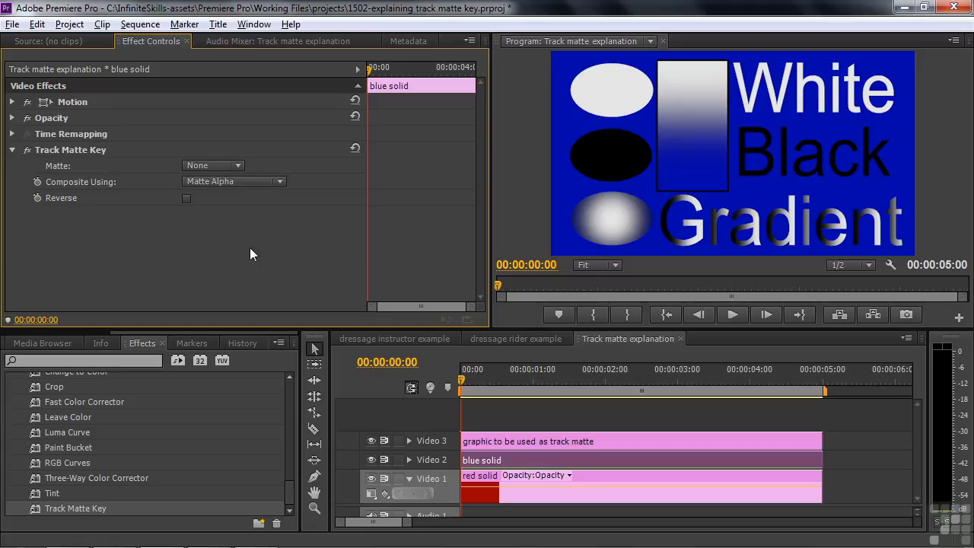
click(605, 436)
drag(607, 440, 603, 424)
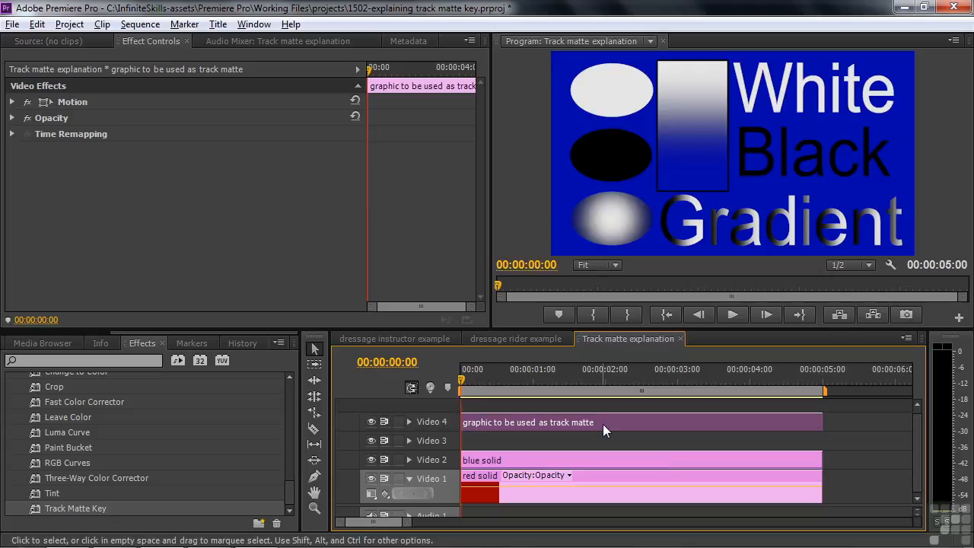
- Set the matte of the blue solid's Track Matte Key effect to Video 4
click(522, 456)
click(227, 166)
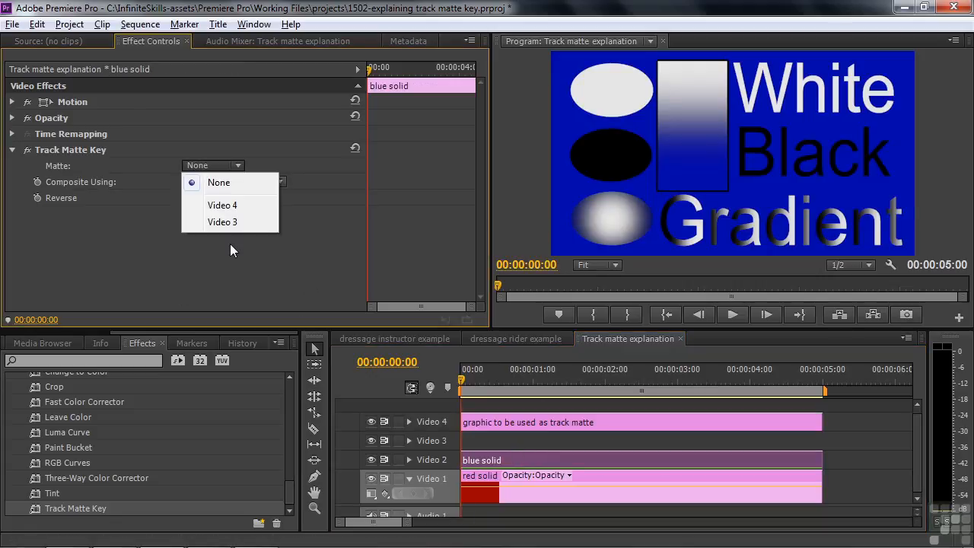
click(227, 206)
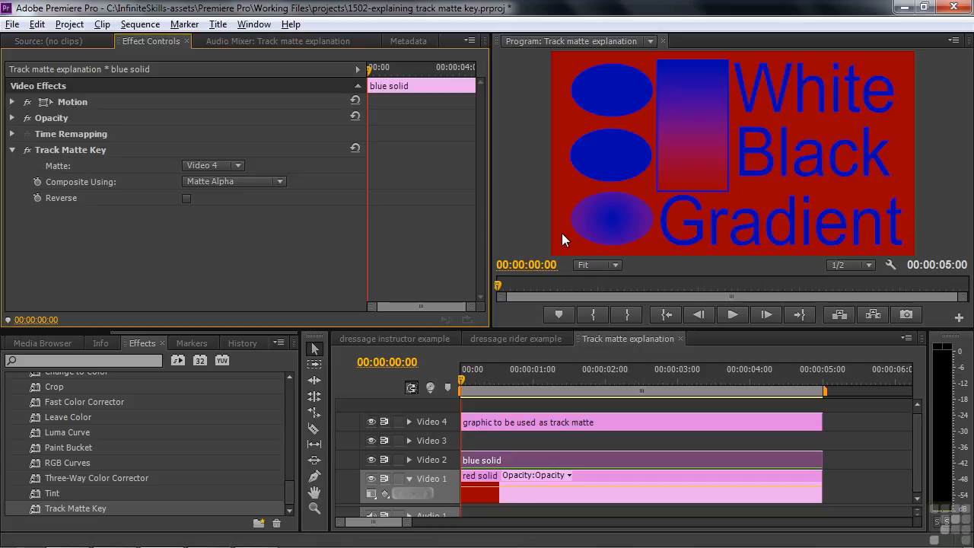
- Preview the alpha matte reversed, compare it with Track Matte Key disabled, and turn Reverse back off
click(186, 199)
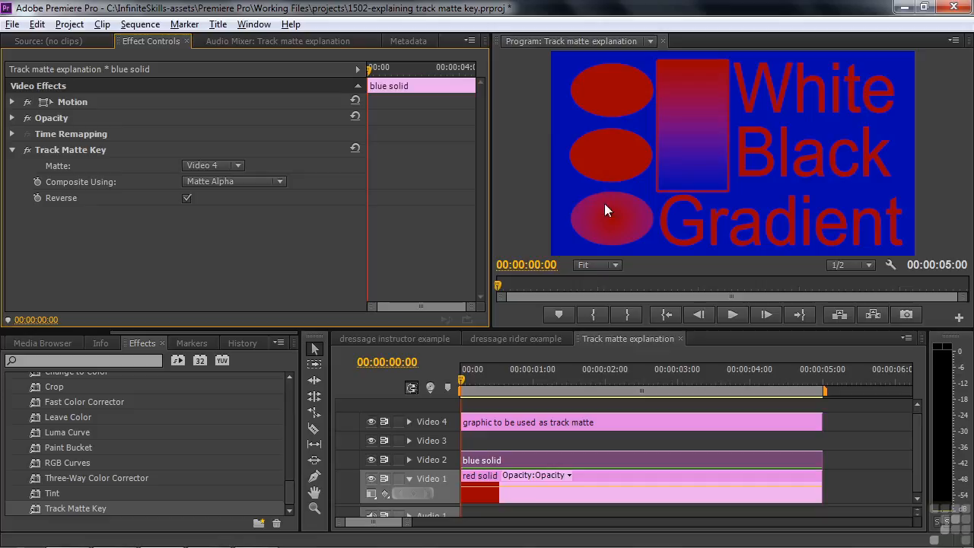
click(27, 150)
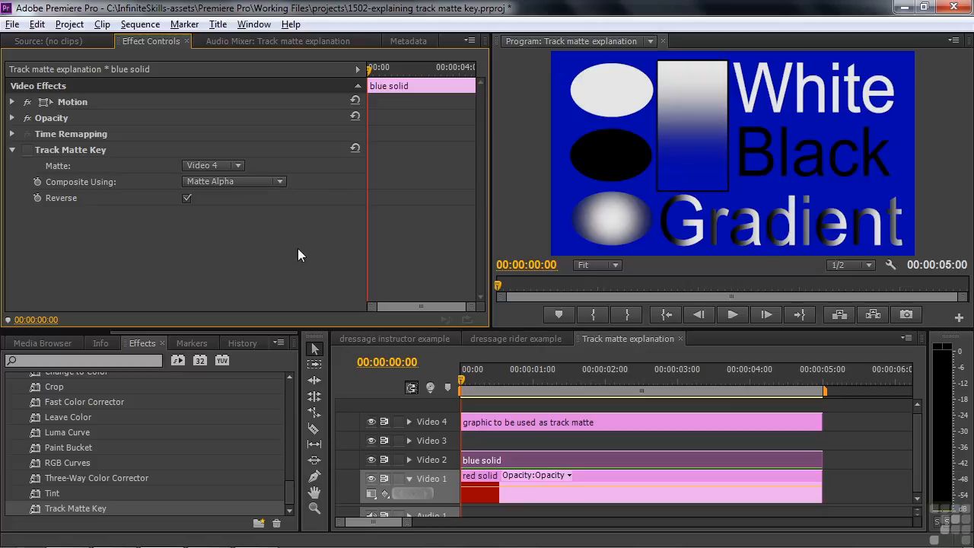
click(29, 151)
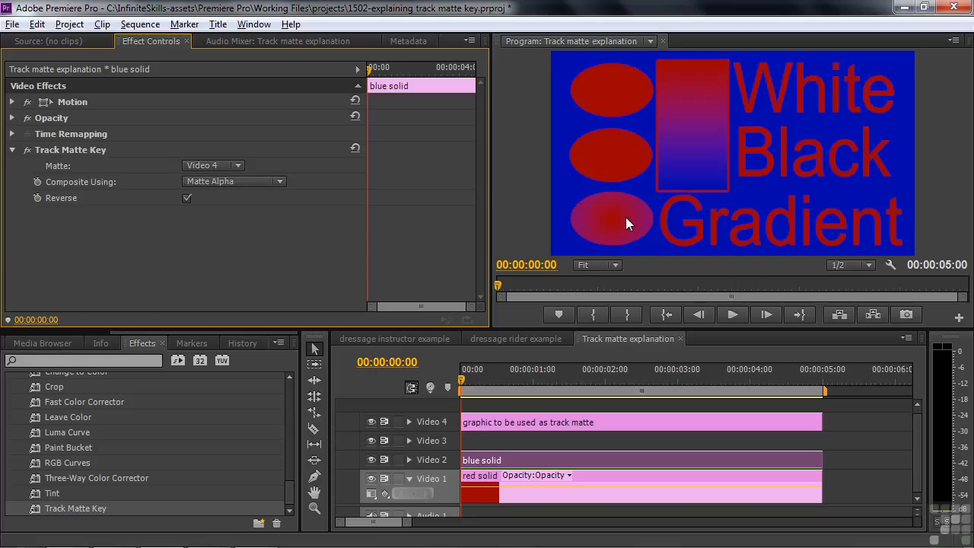
click(186, 199)
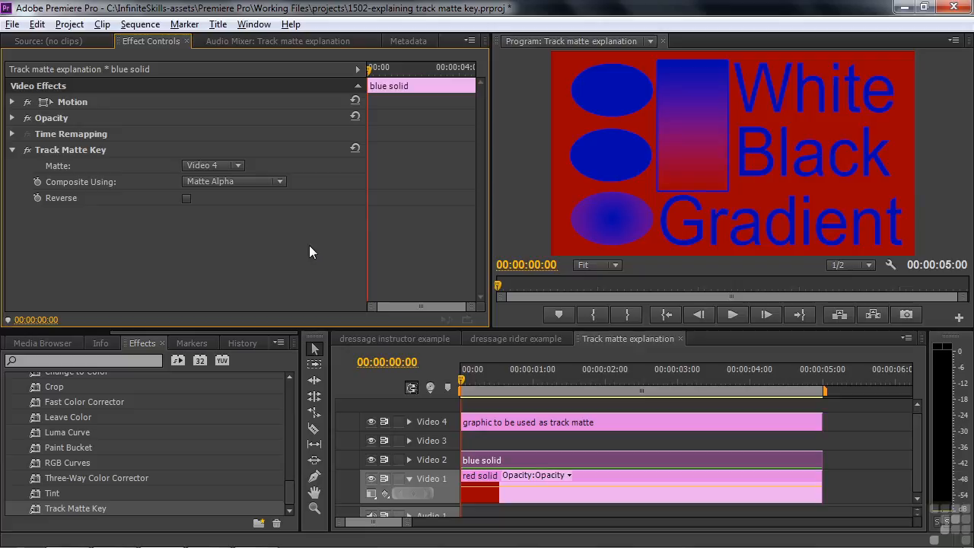
- Review the Composite Using options and compare the image with Track Matte Key disabled and enabled
click(280, 183)
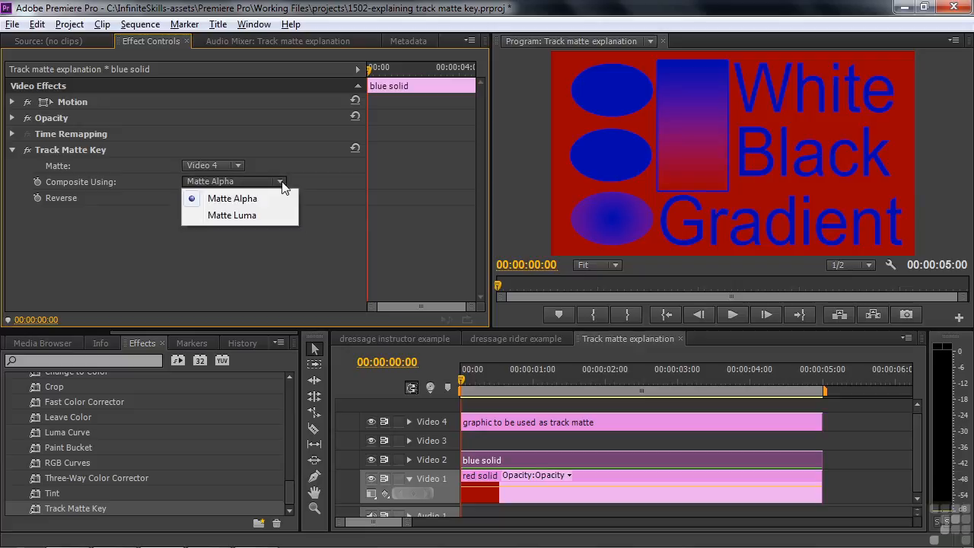
click(308, 245)
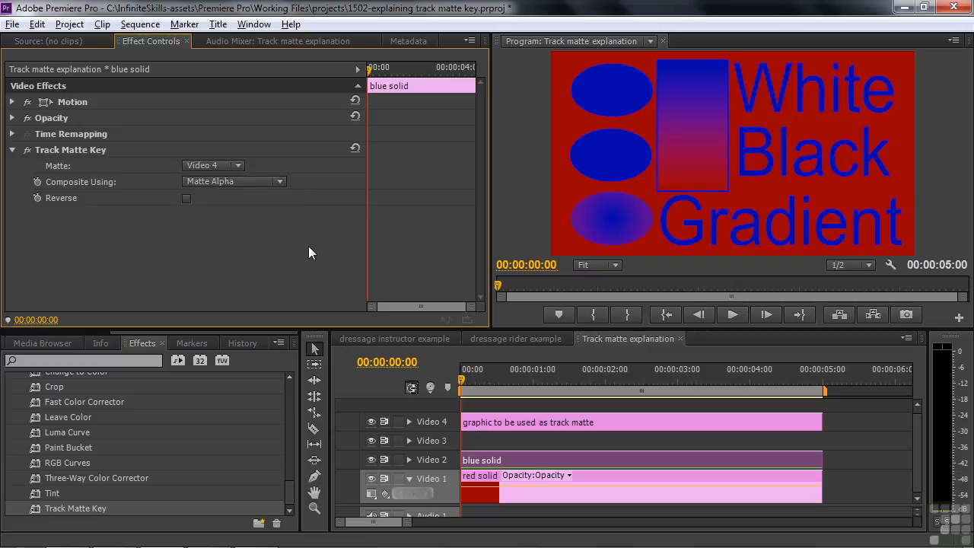
click(28, 150)
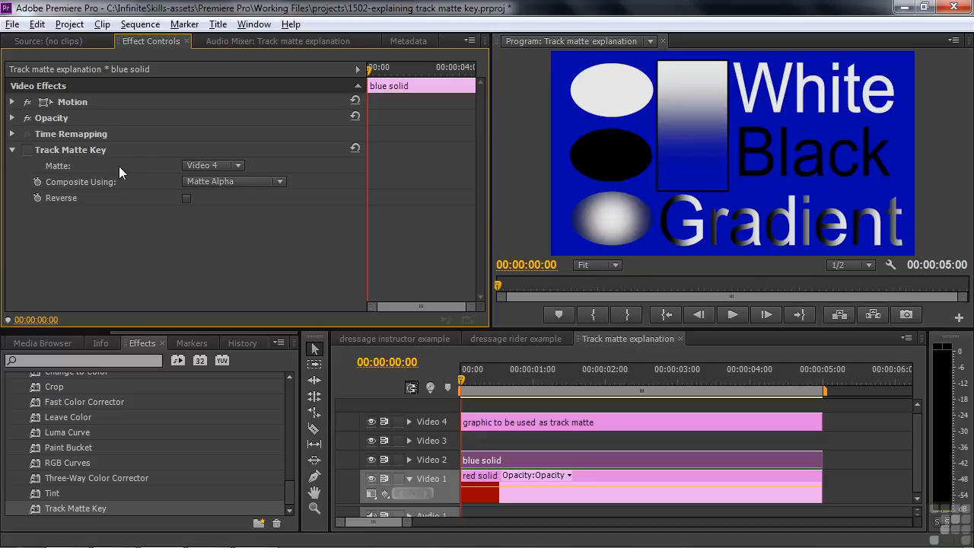
click(27, 150)
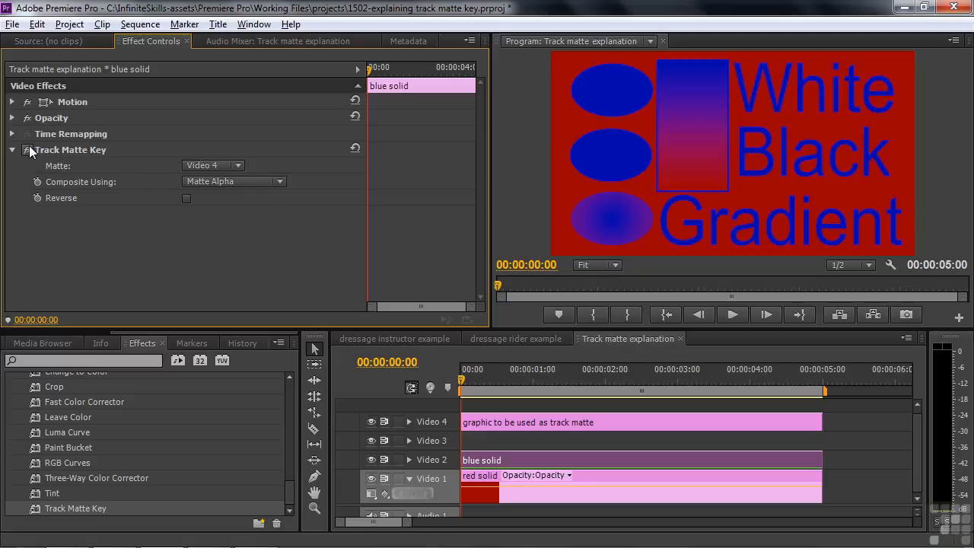
- Set the blue solid's track matte to composite using Matte Luma, and toggle Reverse on and back off to preview the inversion
click(281, 179)
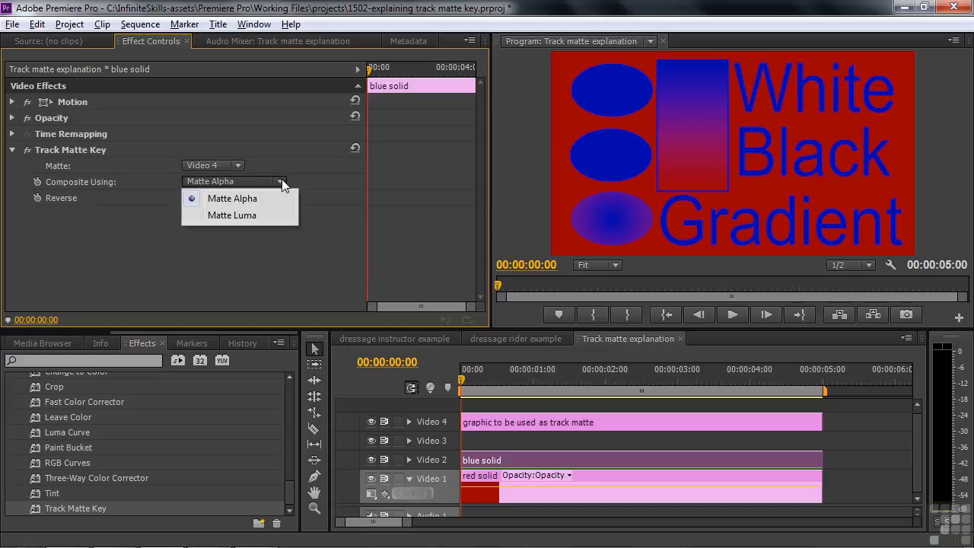
click(262, 215)
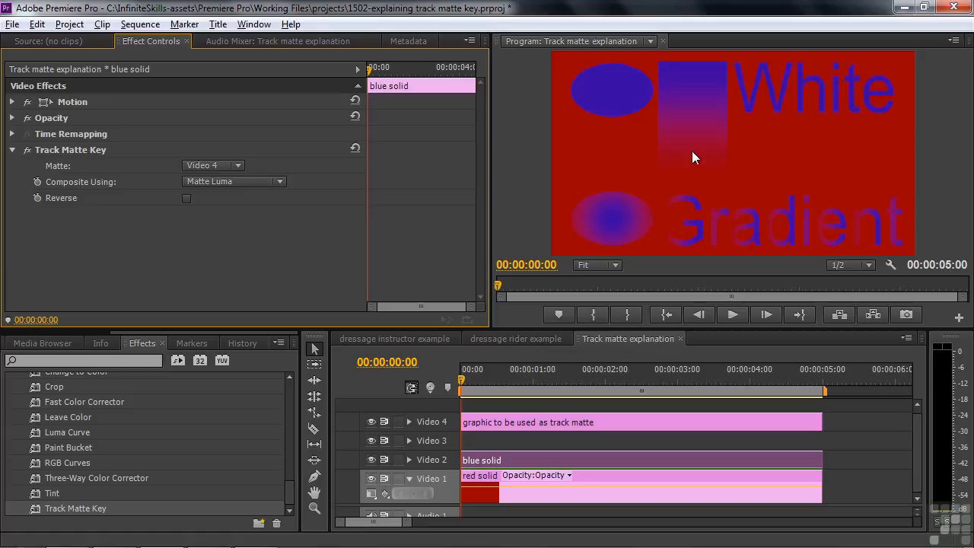
click(186, 198)
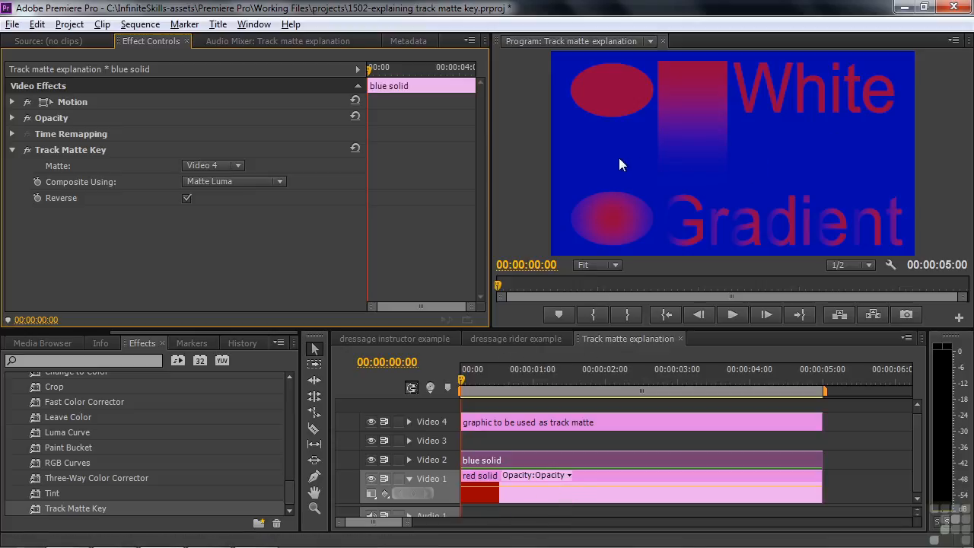
click(187, 198)
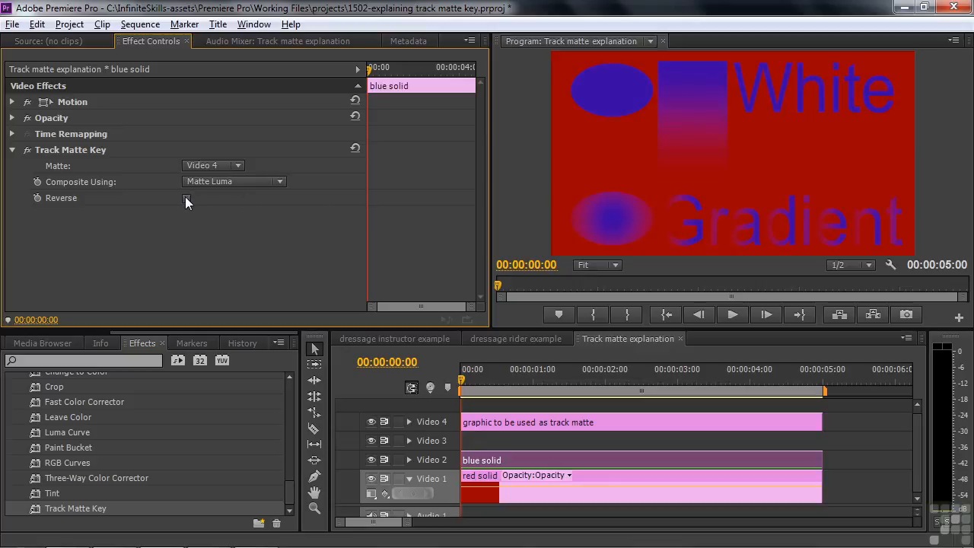
- Move the track matte graphic in the frame to about 915.8, 564.1 and scale it down to about 58.4
click(604, 423)
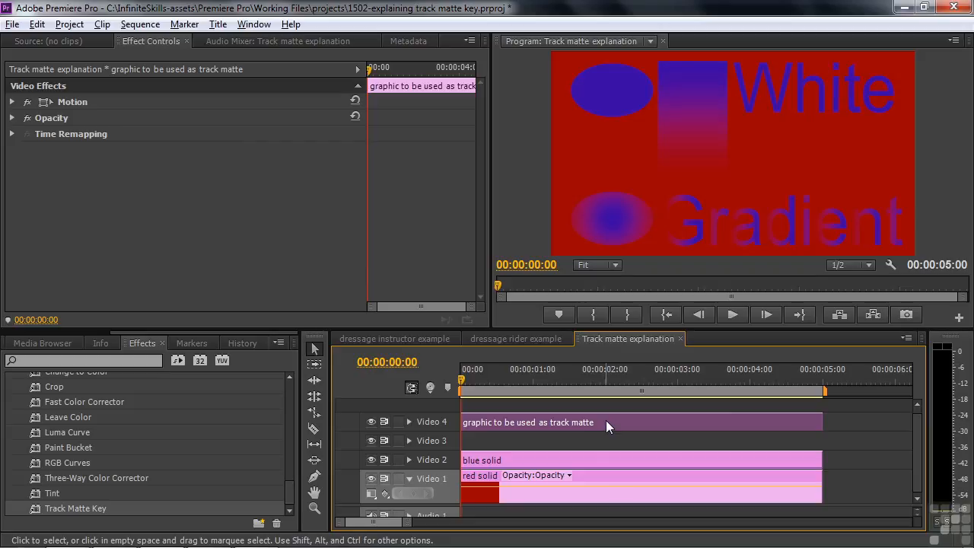
click(71, 100)
click(12, 102)
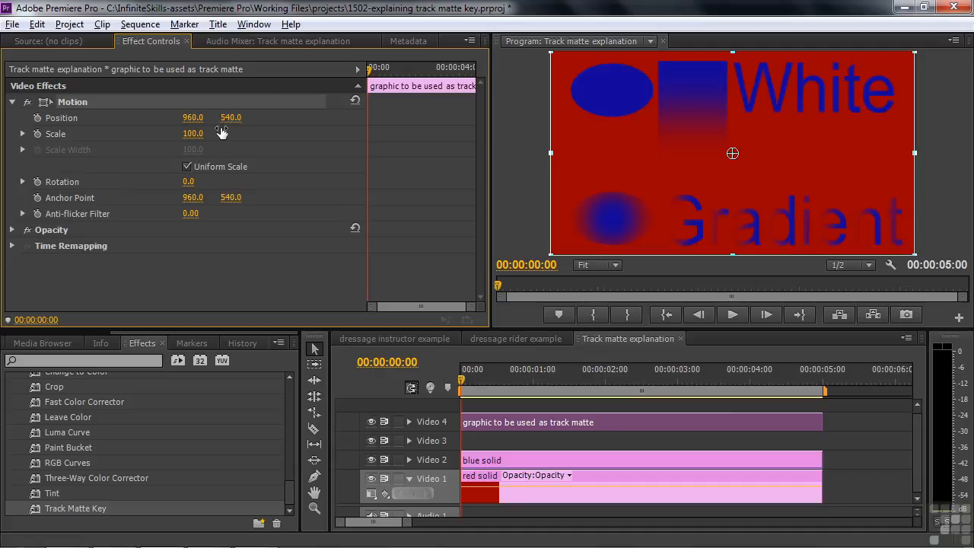
drag(618, 152, 553, 152)
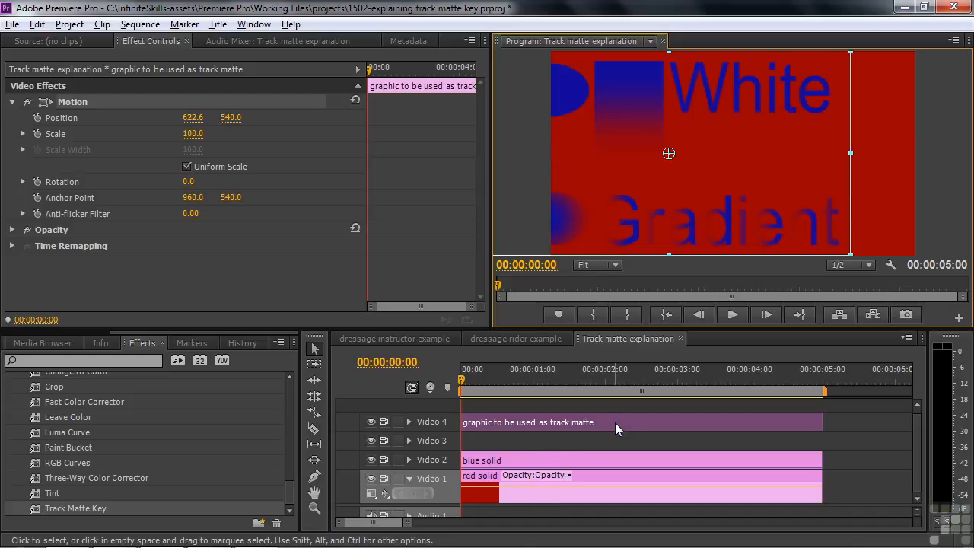
drag(728, 170, 781, 180)
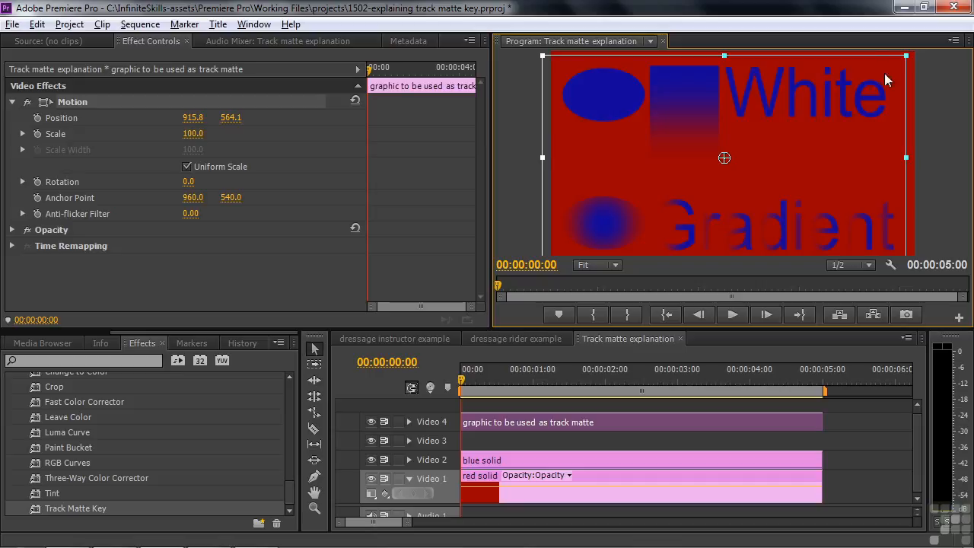
drag(905, 57, 871, 99)
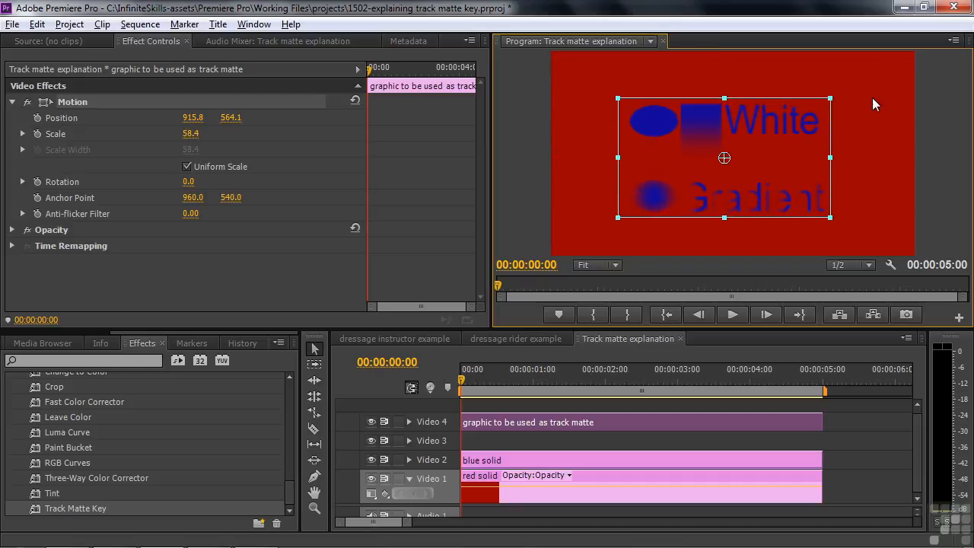
- Apply the Gaussian Blur effect from Blur & Sharpen to the track matte graphic on Video 4
click(610, 422)
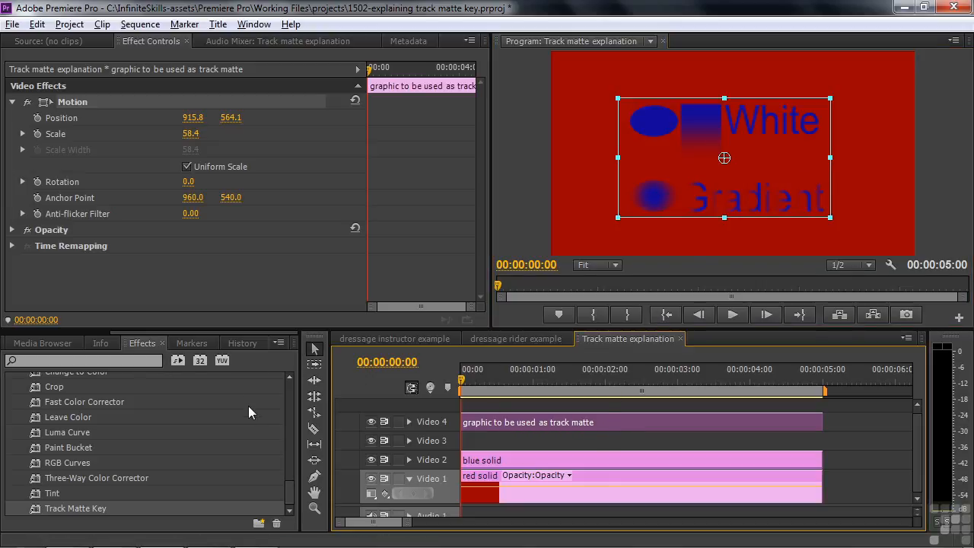
drag(290, 499, 285, 381)
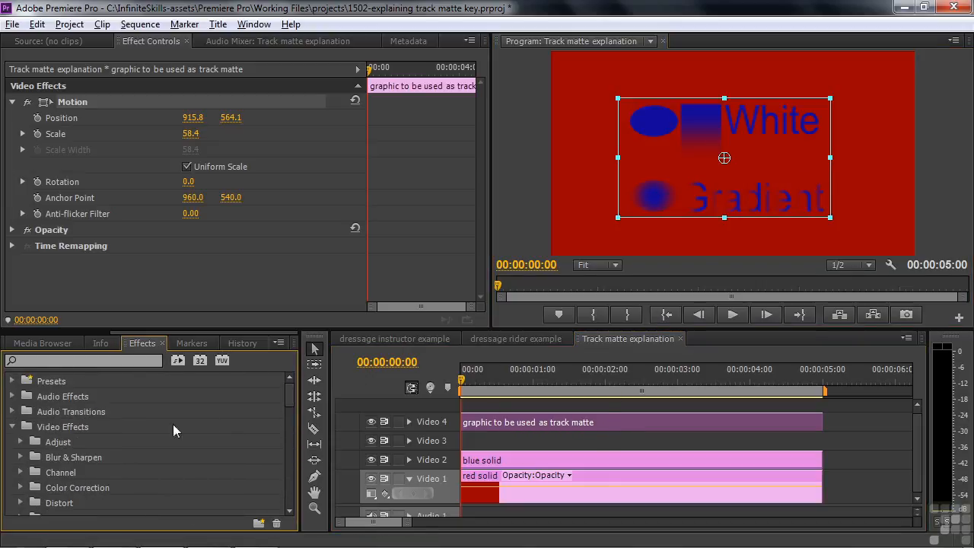
click(20, 457)
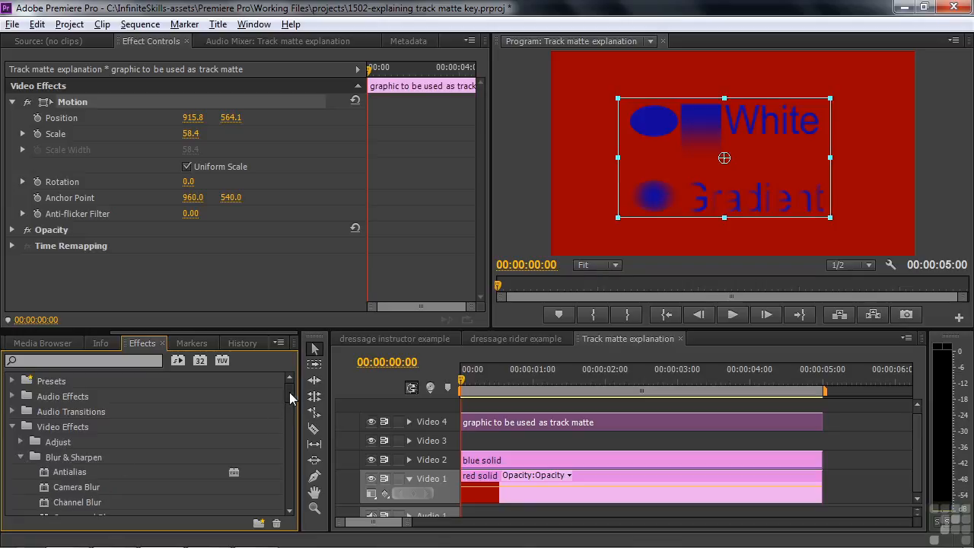
drag(289, 397, 290, 411)
double_click(45, 464)
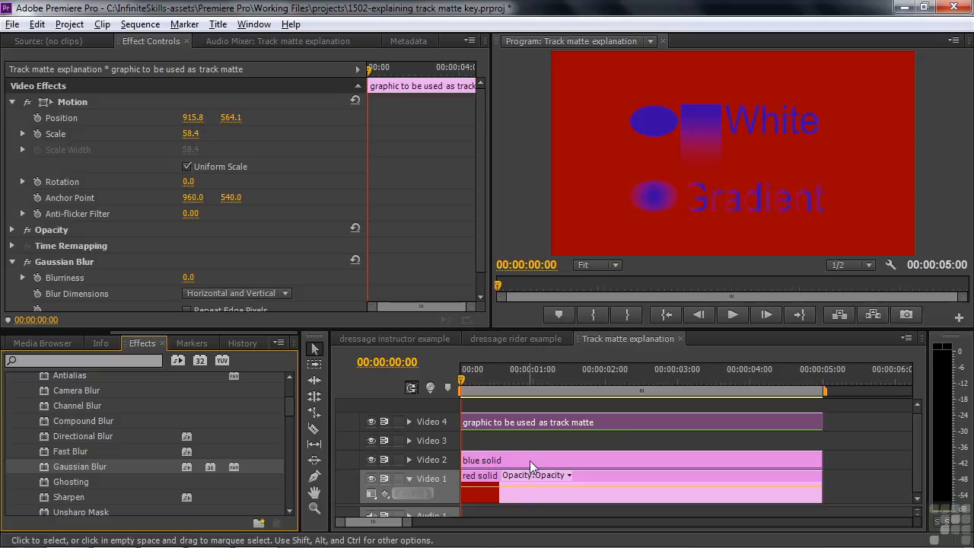
- Set the Gaussian Blur blurriness of the track matte graphic to 83
click(637, 423)
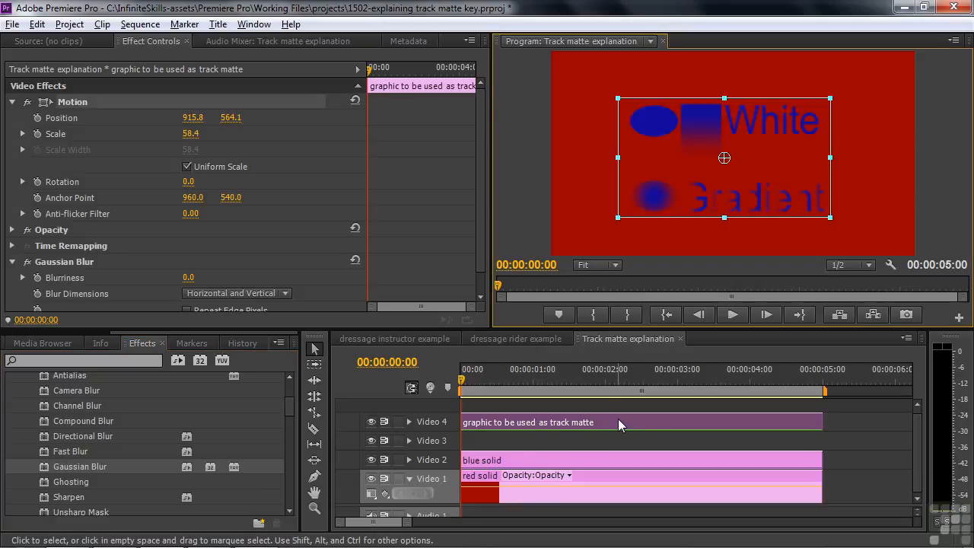
click(188, 278)
drag(188, 278, 251, 278)
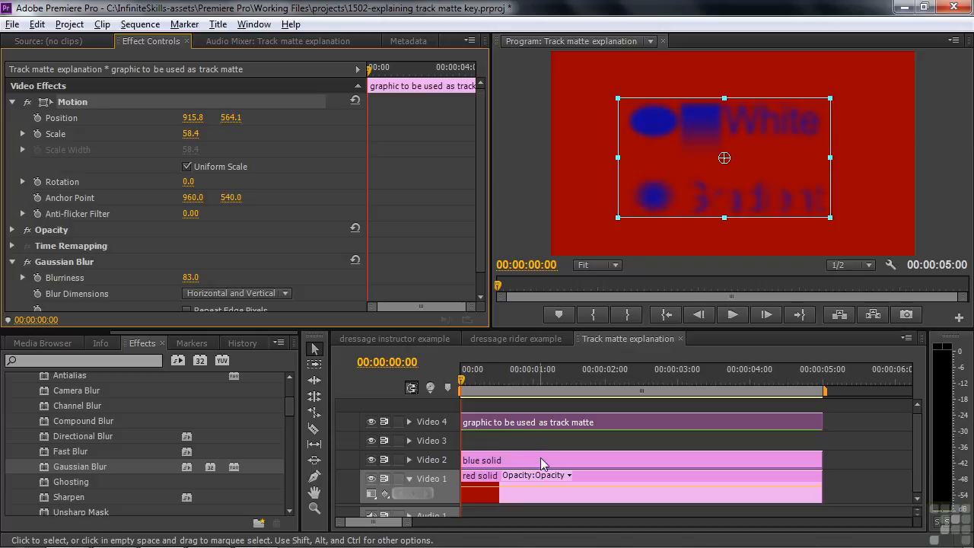
- Compare the composite with the blue solid's Track Matte Key switched off and back on over the blurred graphic
click(541, 459)
click(28, 150)
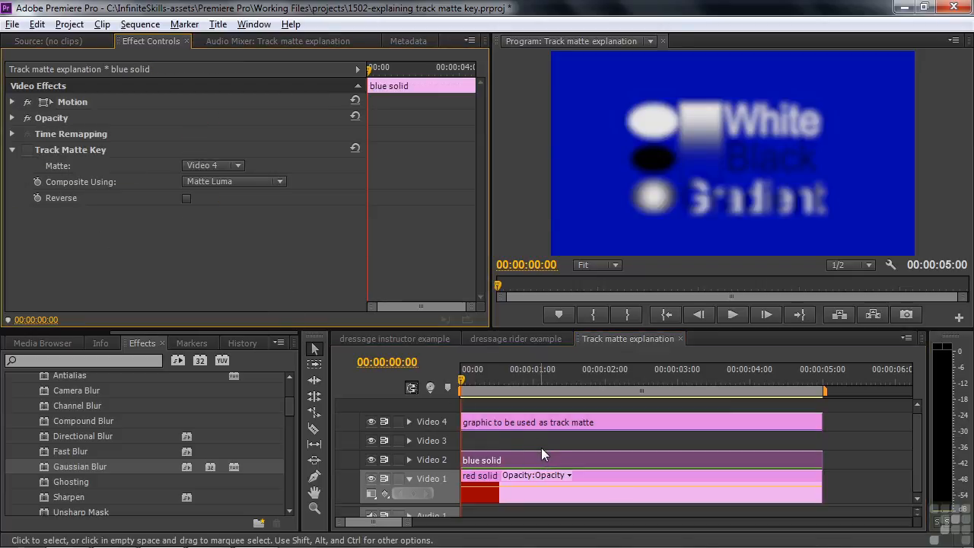
click(27, 150)
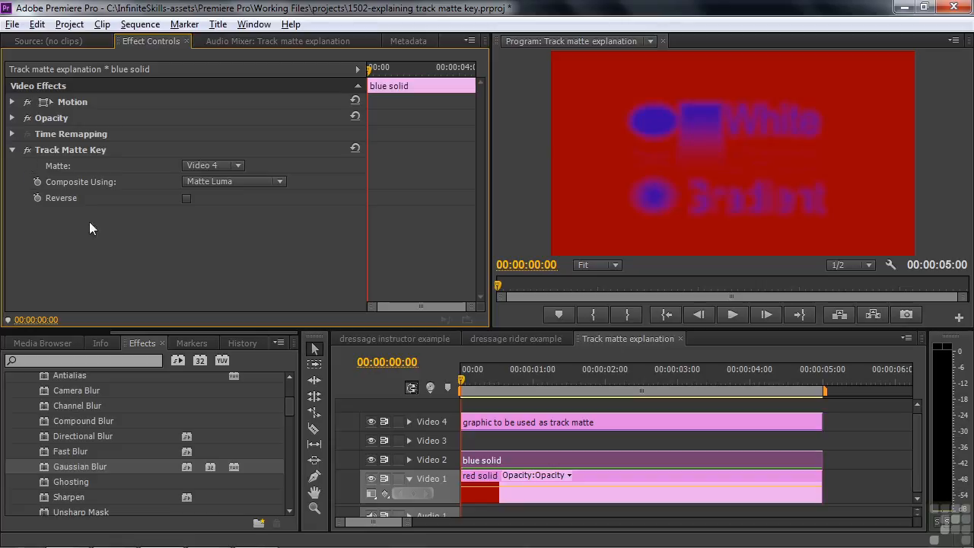